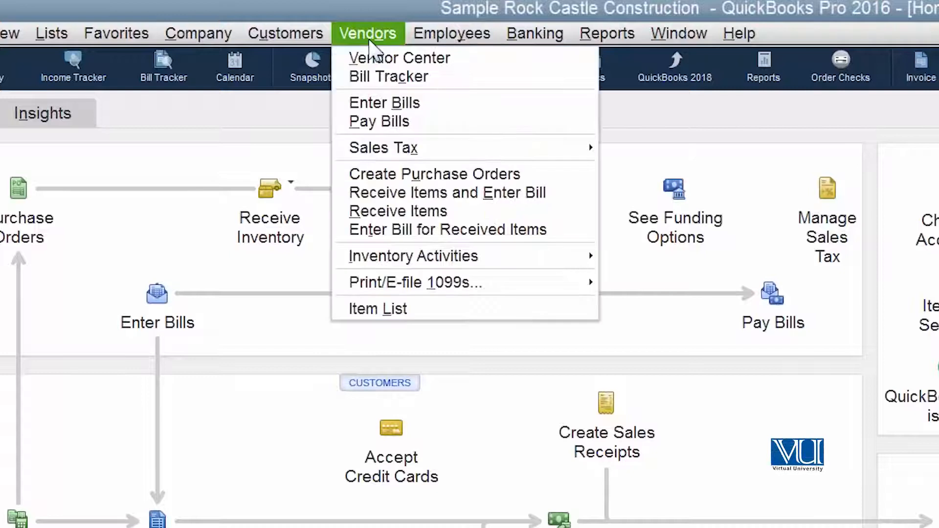
- Open the Vendor Center and view the details of Bruce's Office Machines and Cal Gas & Electric, then select Bayshore Water
left_click(381, 58)
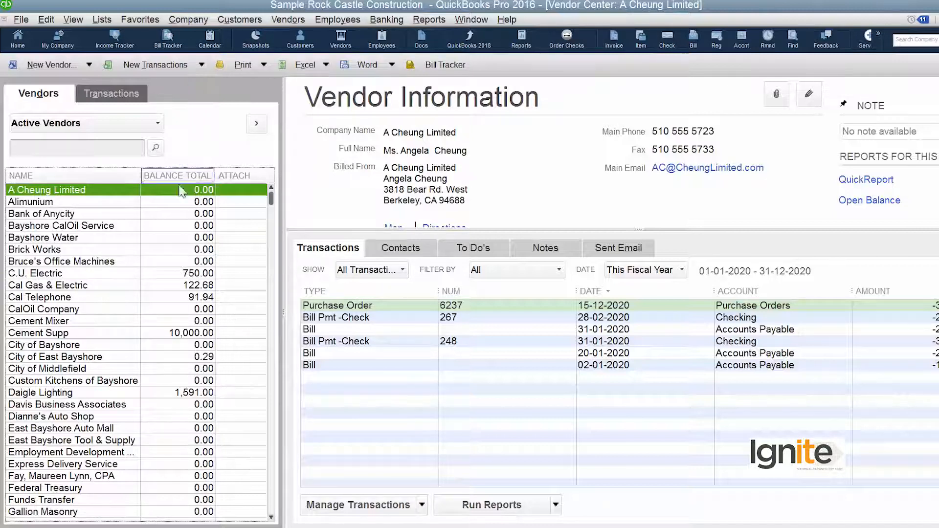
left_click(72, 264)
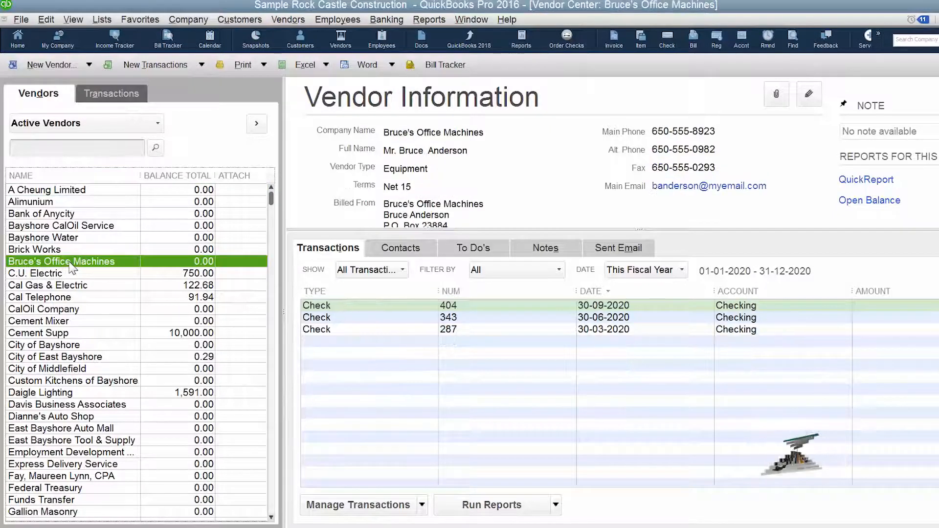
left_click(80, 287)
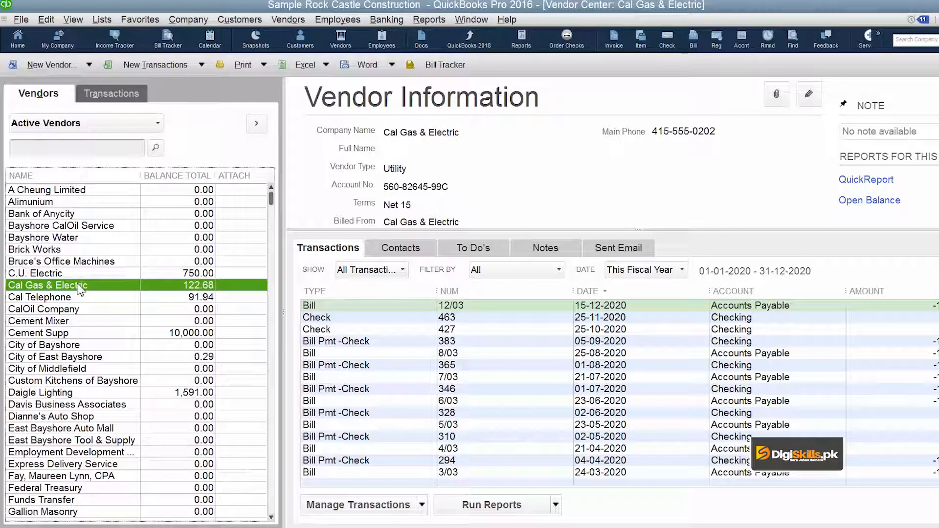
left_click(113, 240)
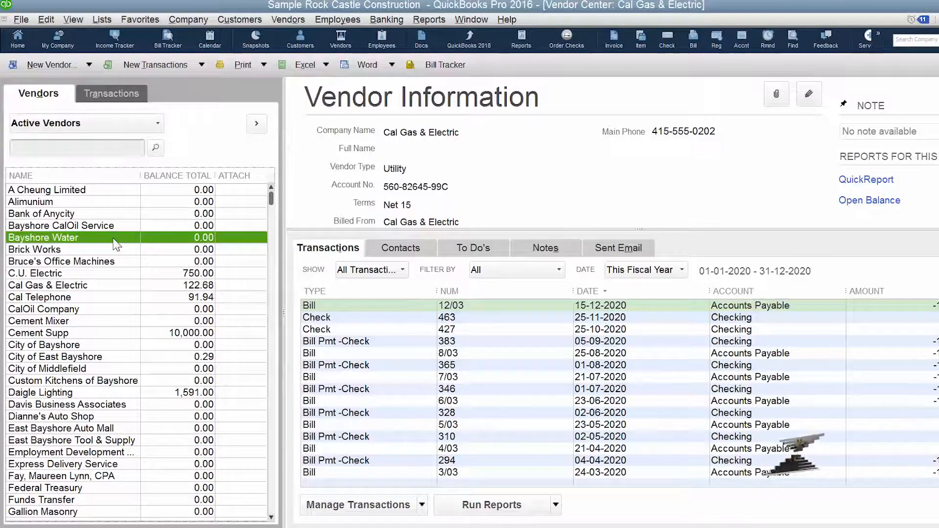
- Add the Account No. column to the vendor list from the C.U. Electric entry, and widen the list pane to fit it
left_click(79, 273)
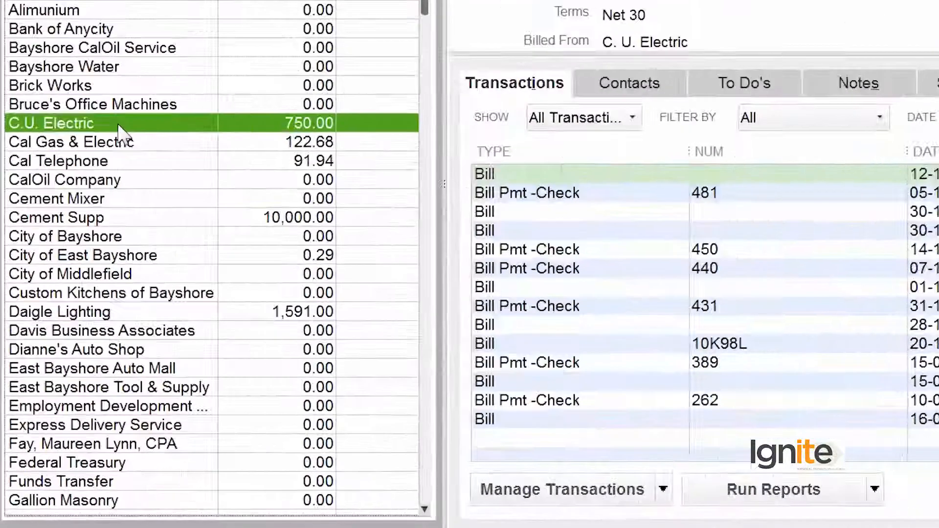
right_click(78, 275)
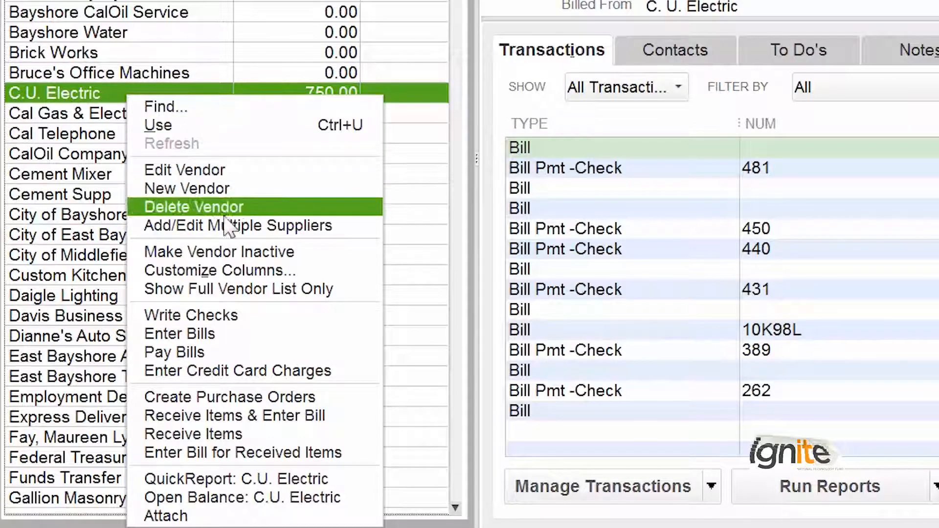
left_click(258, 271)
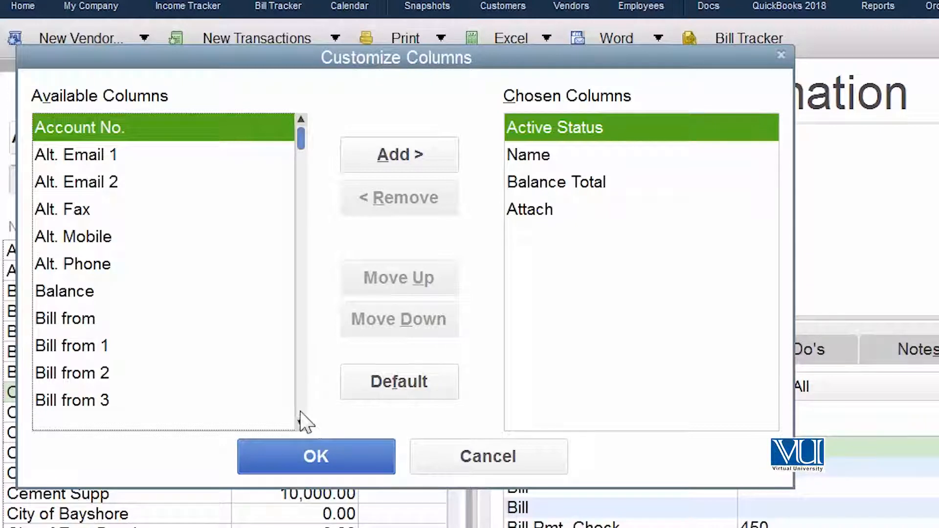
left_click(300, 423)
left_click(300, 423)
left_click(300, 423)
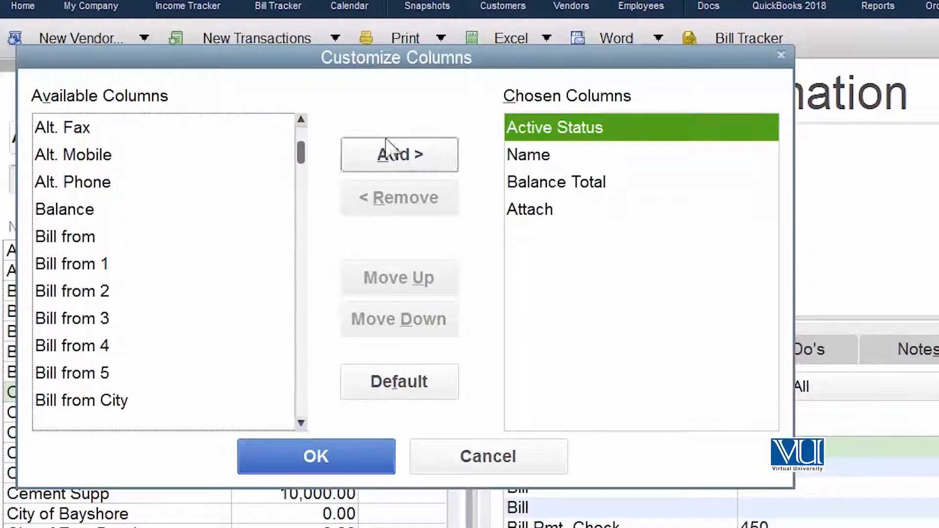
scroll(259, 142, "up", 1)
left_click(234, 120)
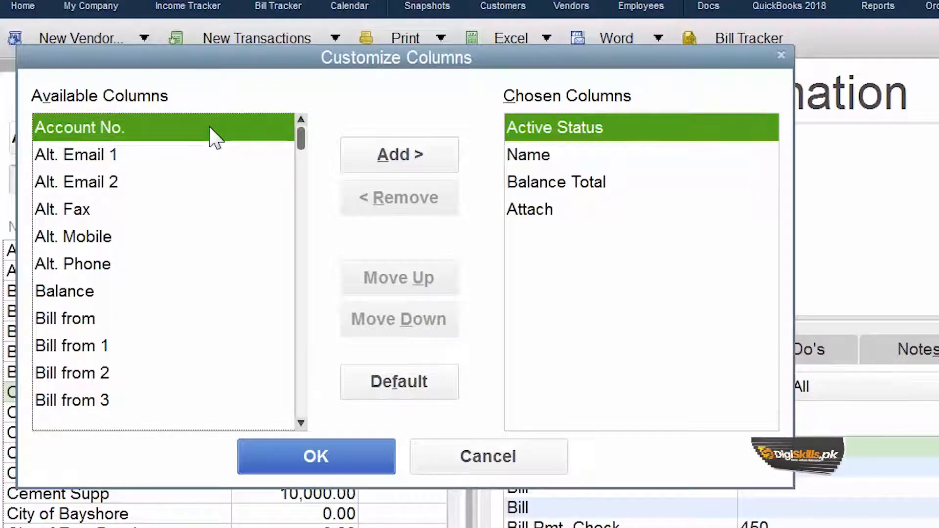
left_click(376, 157)
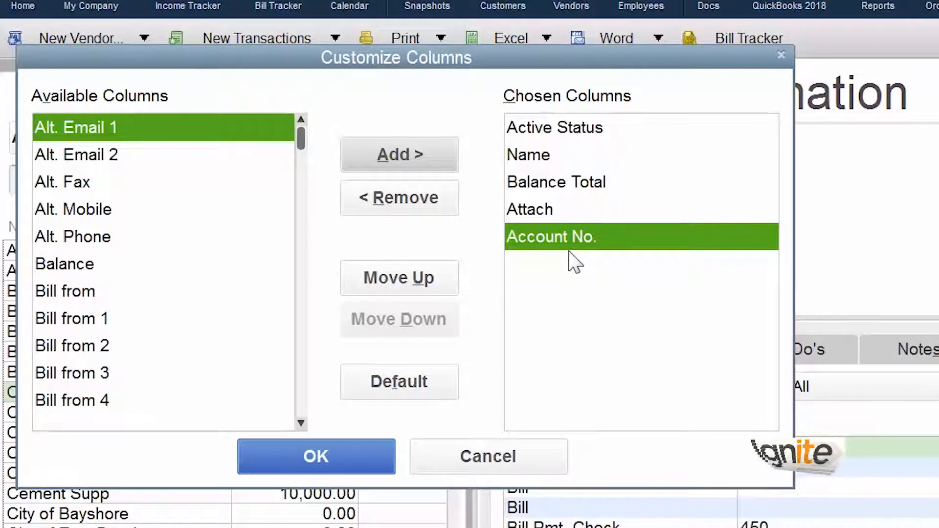
left_click(362, 451)
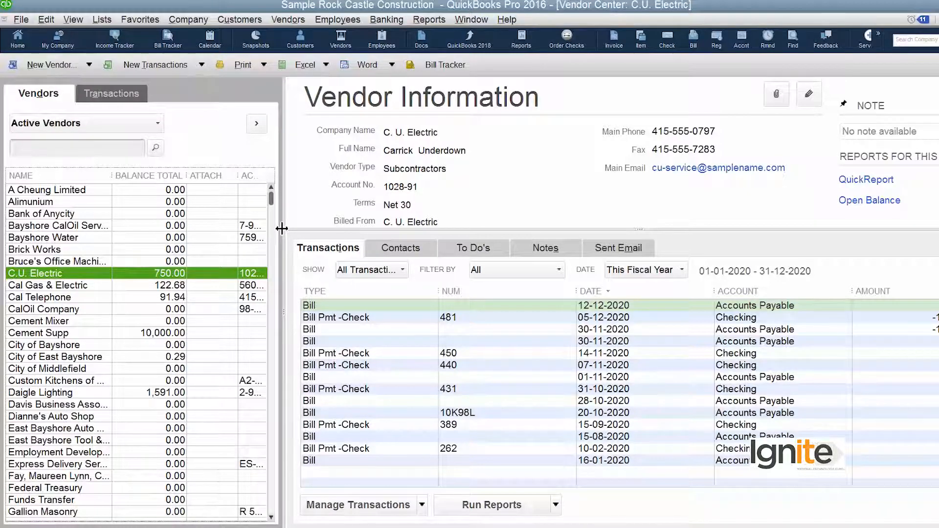
left_click_drag(282, 228, 389, 259)
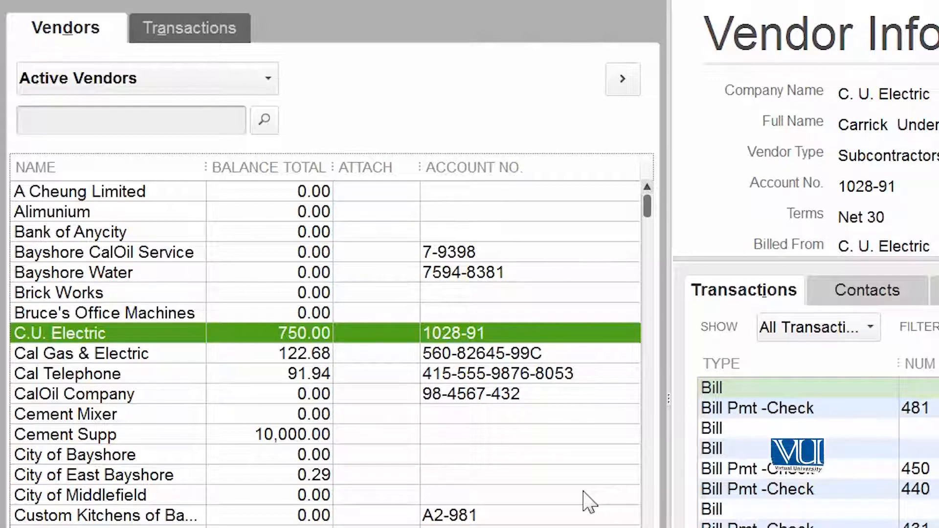
- Show the vendor list at full width, narrow its Name and Balance Total columns, and return to the split view
left_click(628, 86)
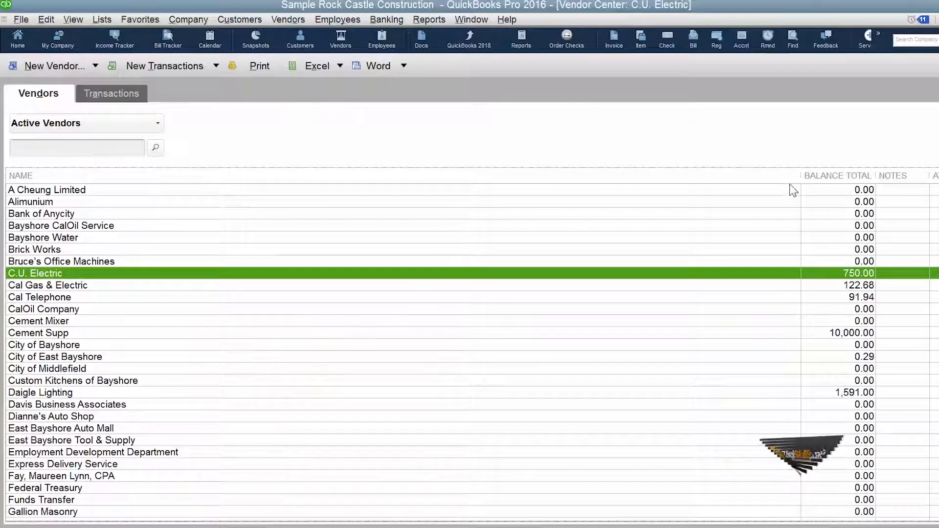
left_click_drag(800, 175, 230, 185)
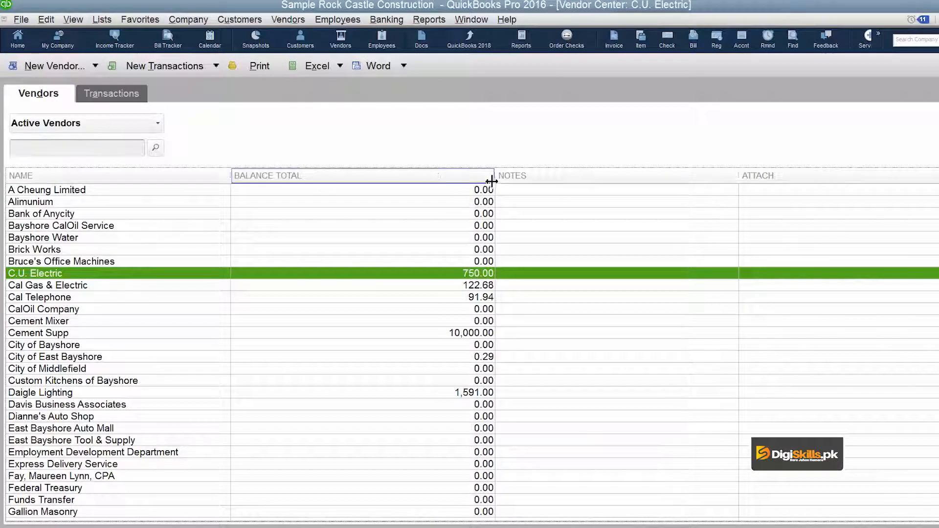
left_click_drag(495, 175, 379, 149)
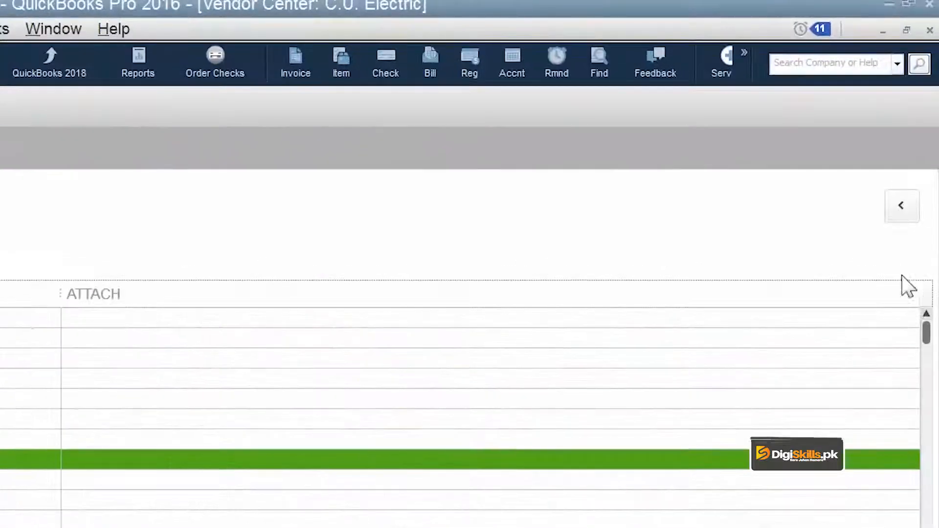
left_click(900, 215)
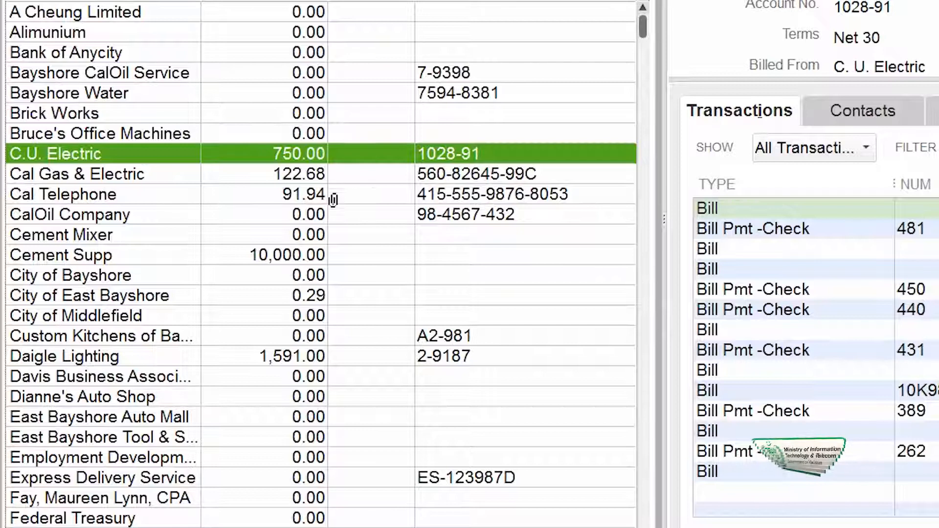
- Remove the Attach column from the vendor list, and widen the Name and Balance Total columns
left_click(375, 183)
right_click(372, 181)
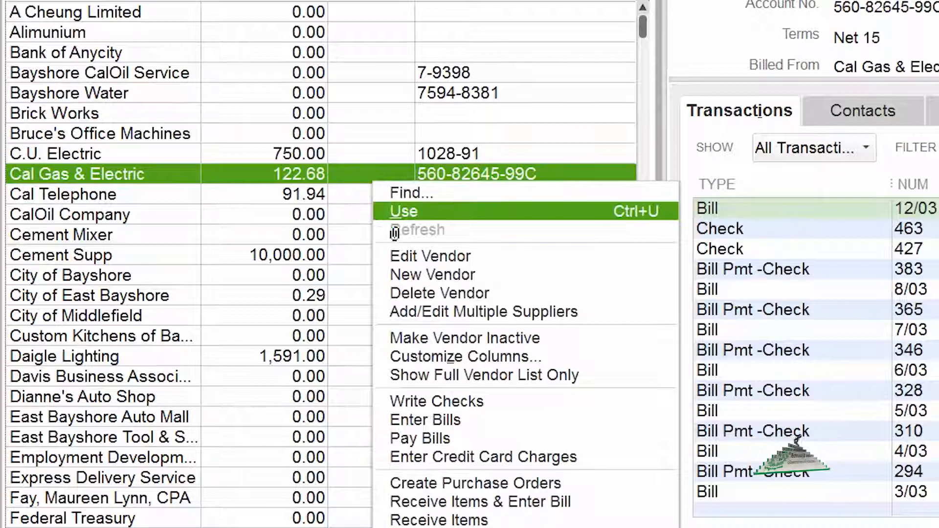
left_click(509, 361)
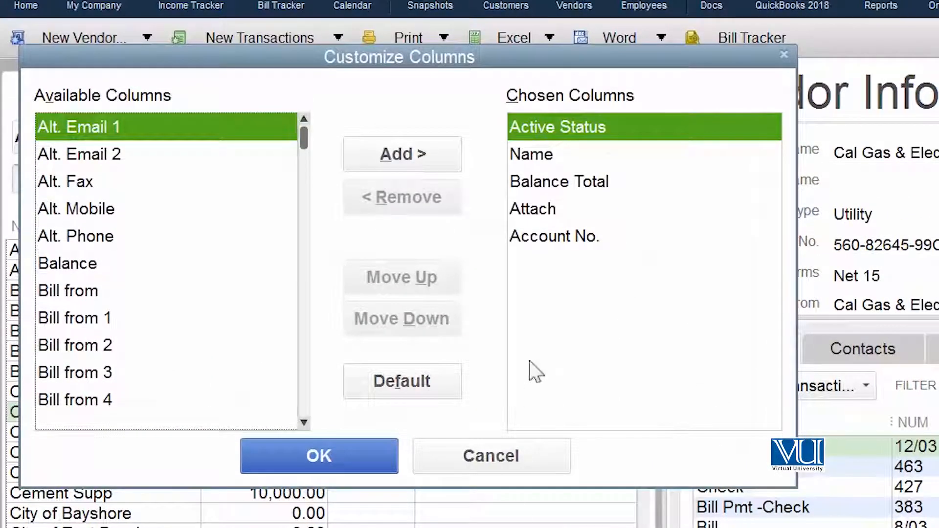
left_click(548, 207)
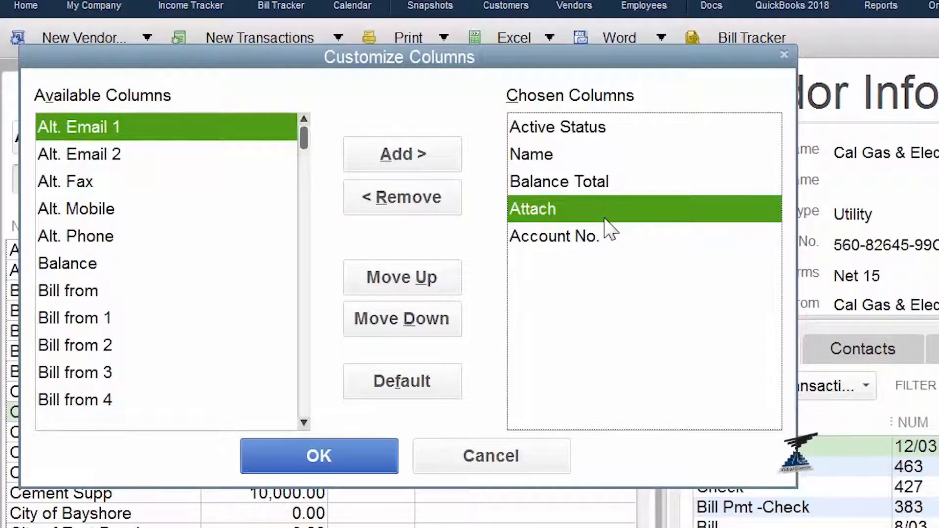
left_click(430, 208)
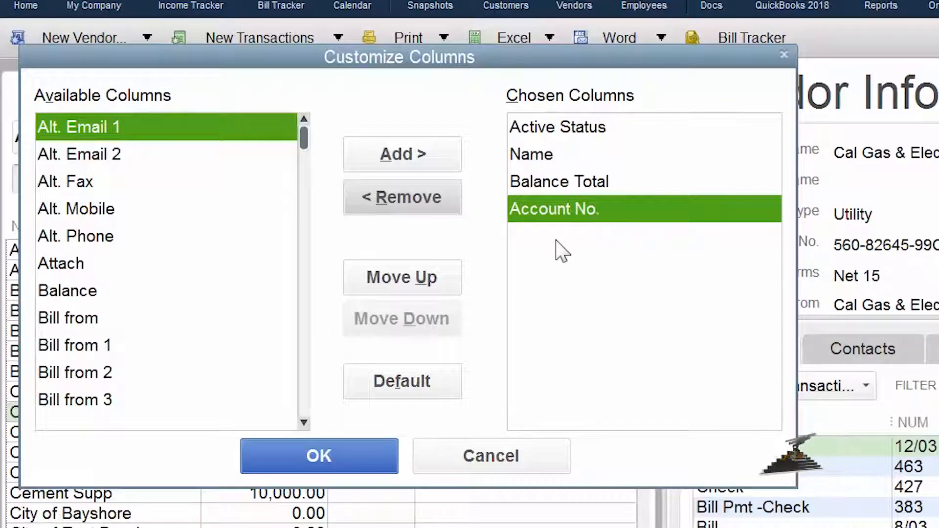
left_click(346, 456)
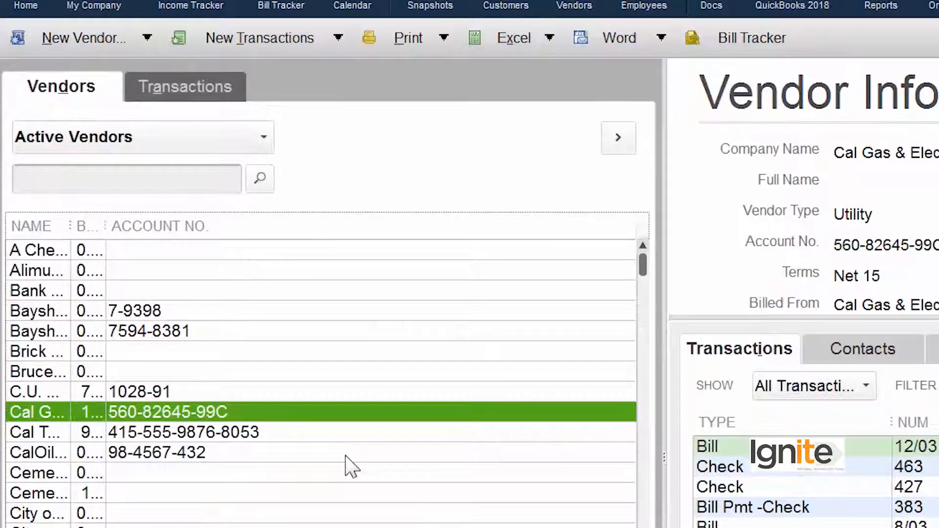
left_click_drag(74, 226, 302, 226)
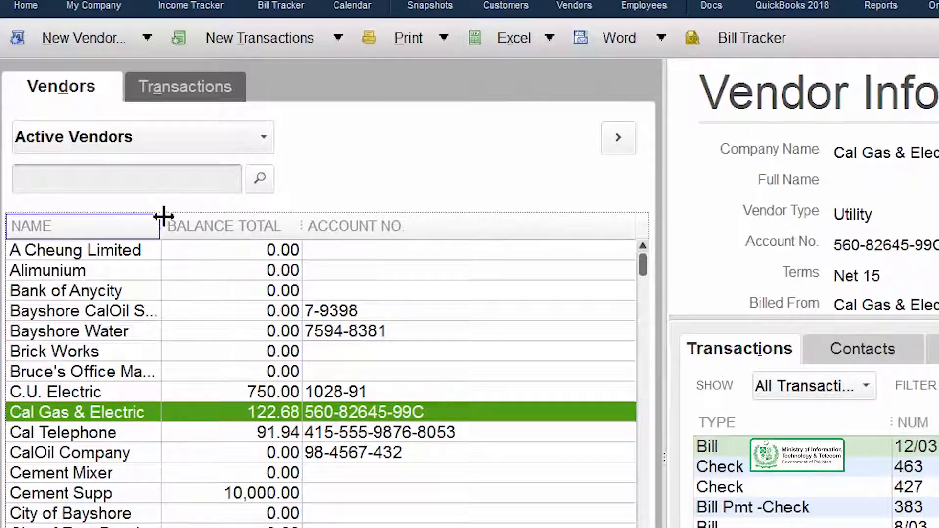
left_click_drag(163, 218, 317, 224)
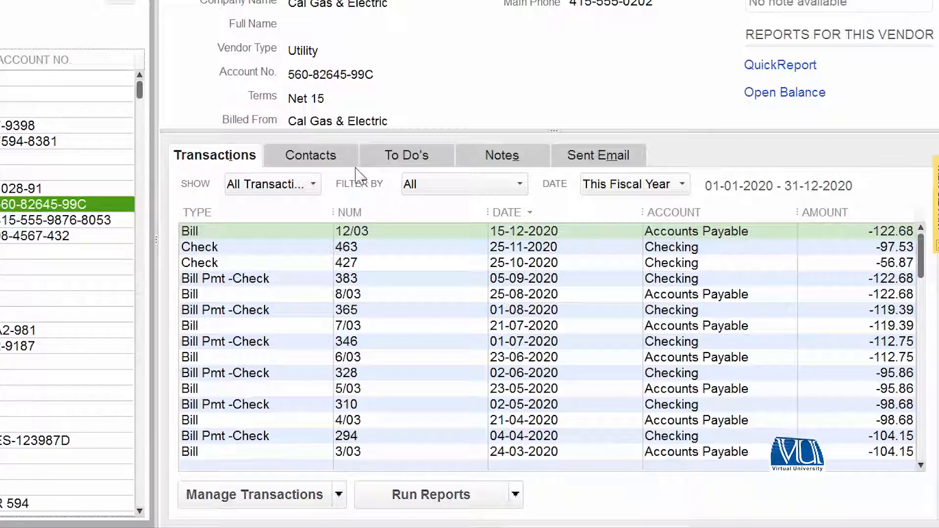
- Look through the contacts, to-do's, notes and sent email of Cal Gas & Electric, and return to its transactions
left_click(309, 158)
left_click(391, 158)
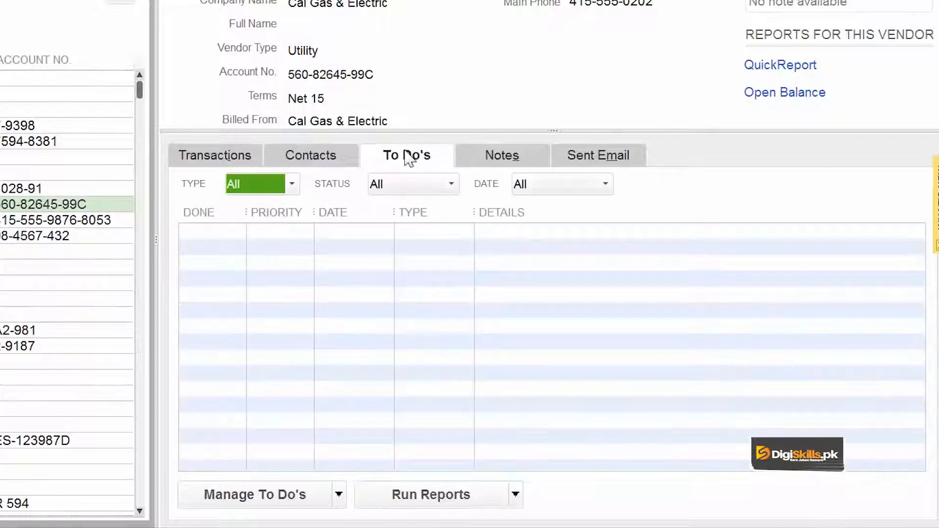
left_click(509, 155)
left_click(597, 164)
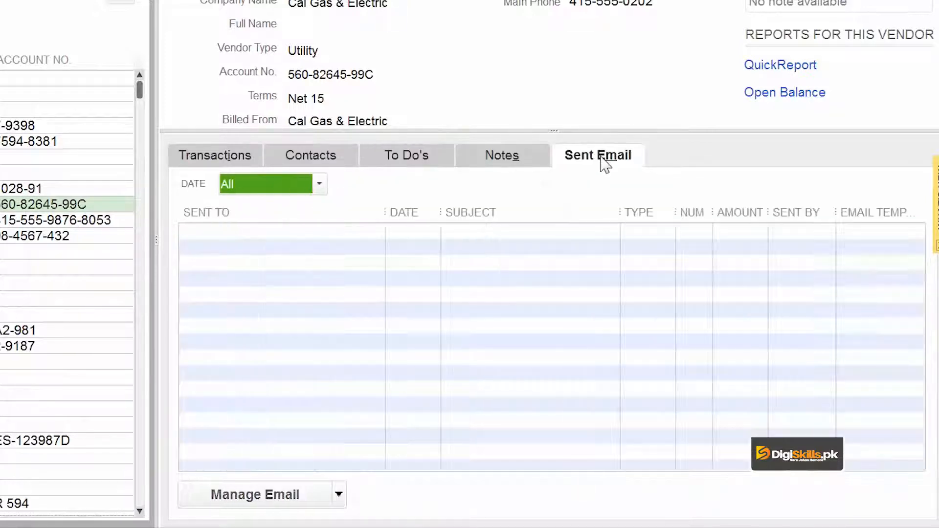
left_click(224, 158)
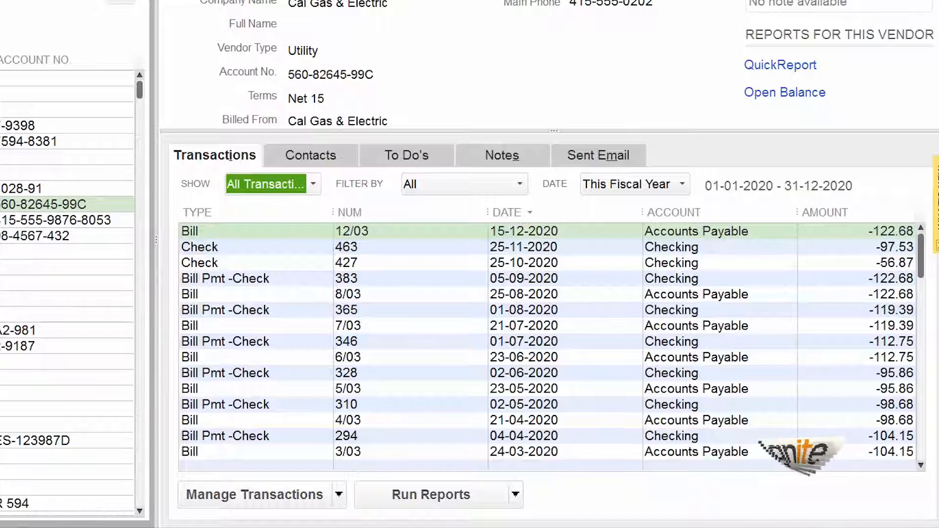
- Add the Due Date column to the transactions table of Cal Gas & Electric
right_click(260, 268)
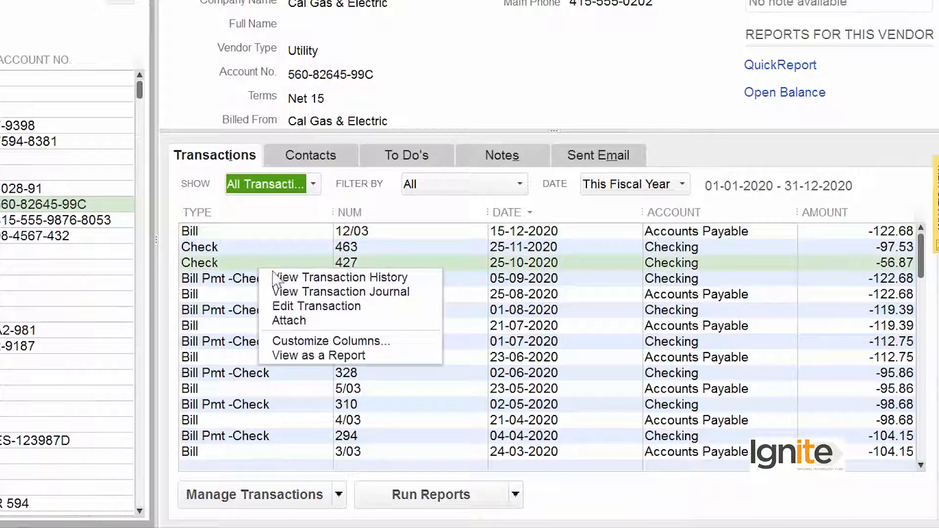
left_click(338, 342)
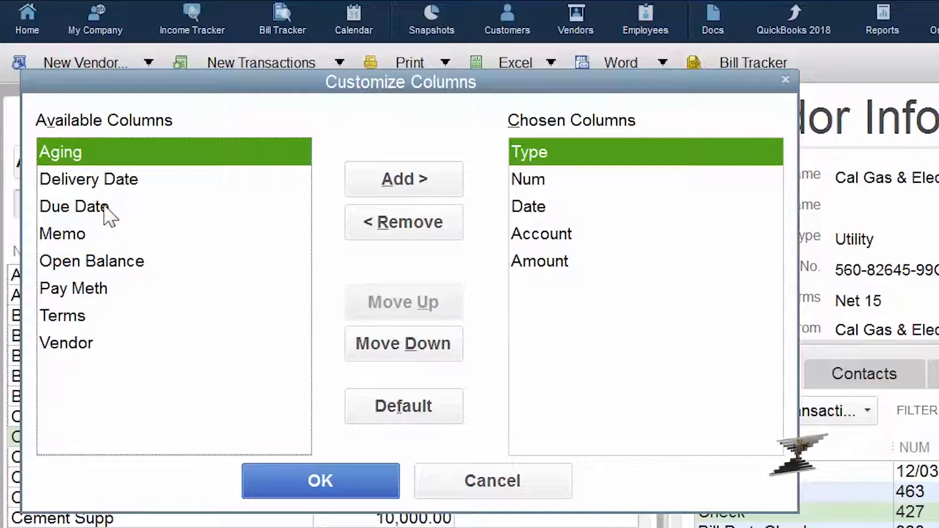
left_click(106, 209)
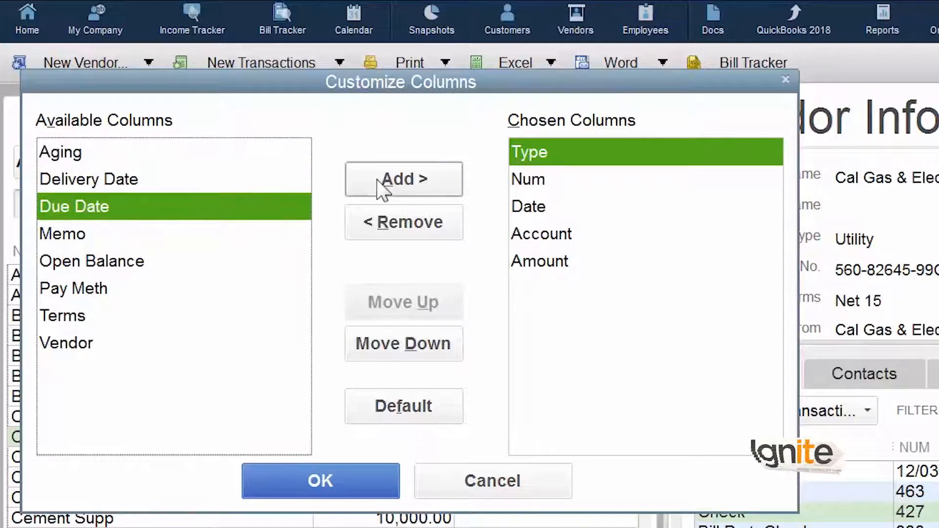
left_click(427, 185)
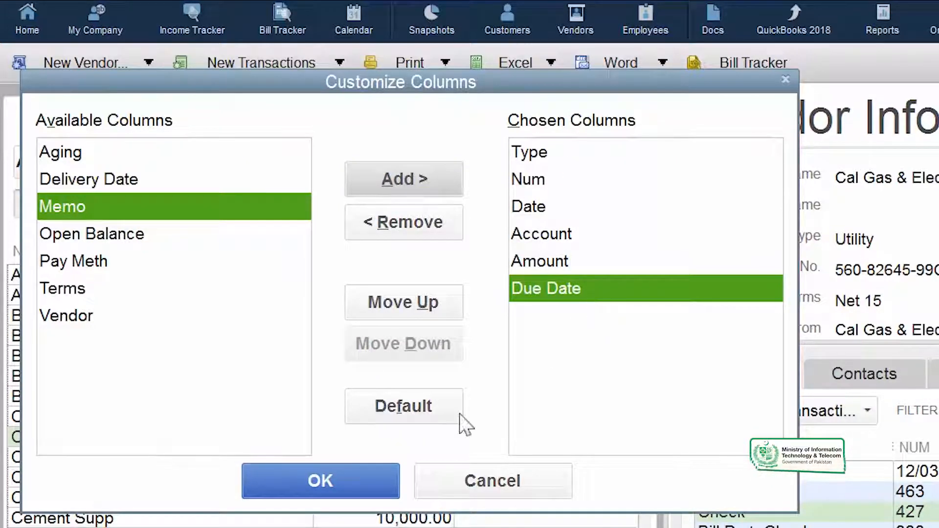
left_click(353, 497)
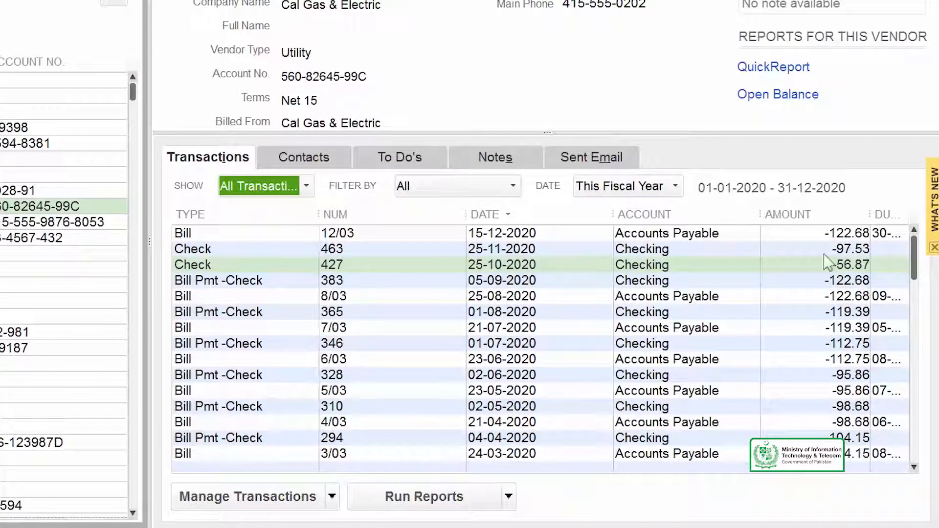
- Narrow the Num, Date, Account and Amount columns of the transactions table to make room for the full due dates
left_click_drag(466, 215, 419, 214)
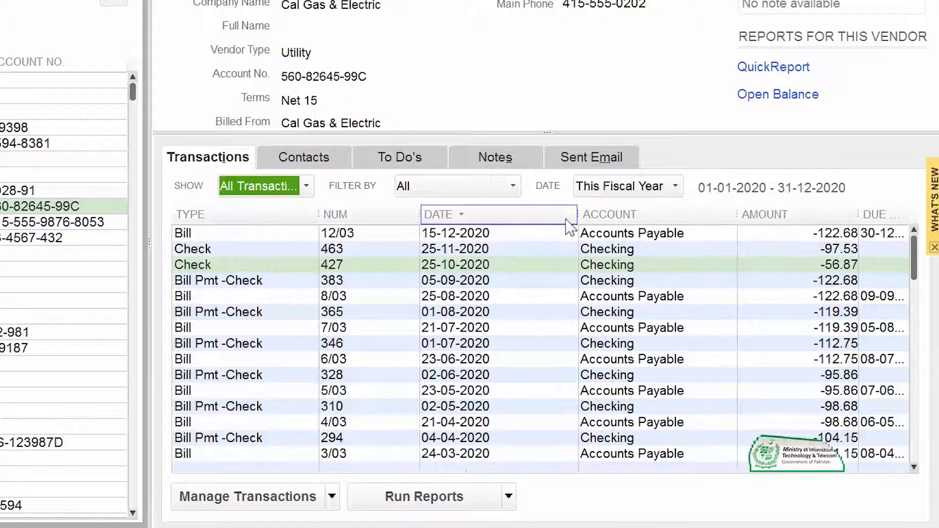
left_click_drag(577, 216, 532, 221)
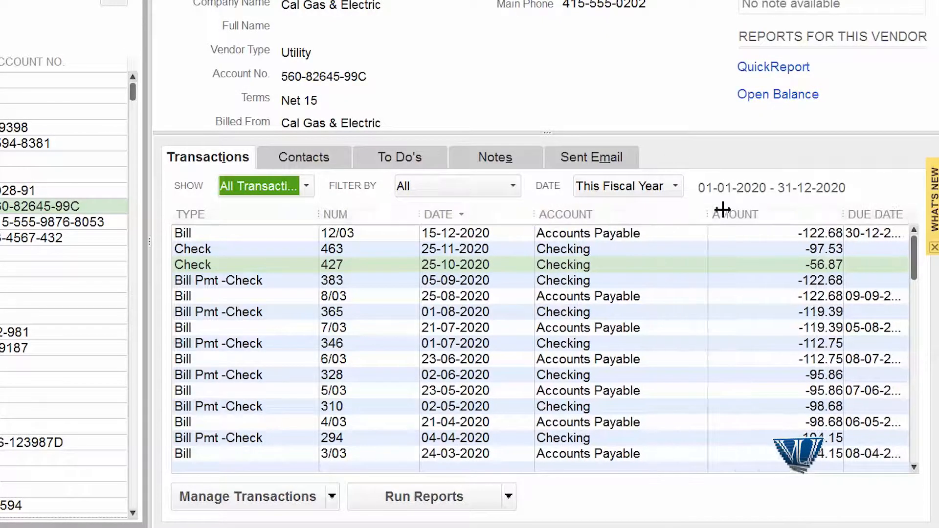
left_click_drag(707, 214, 646, 215)
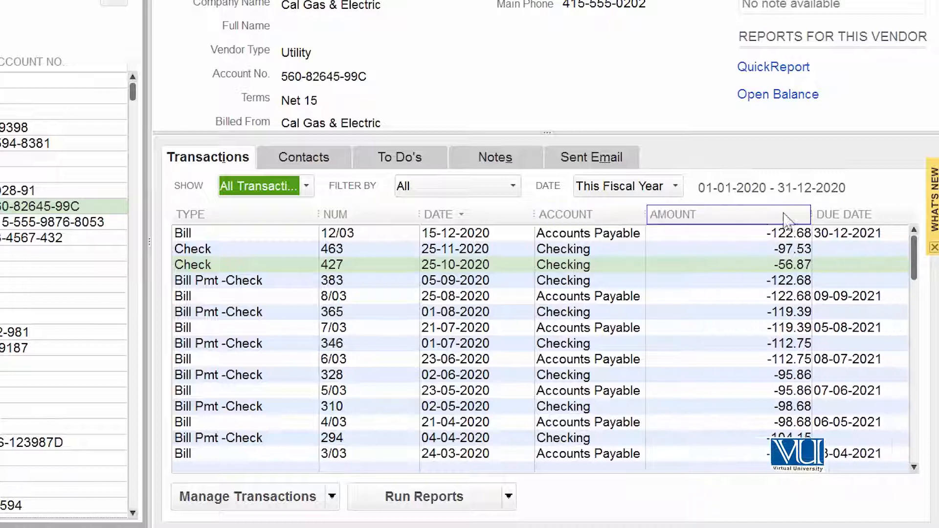
left_click_drag(808, 216, 730, 215)
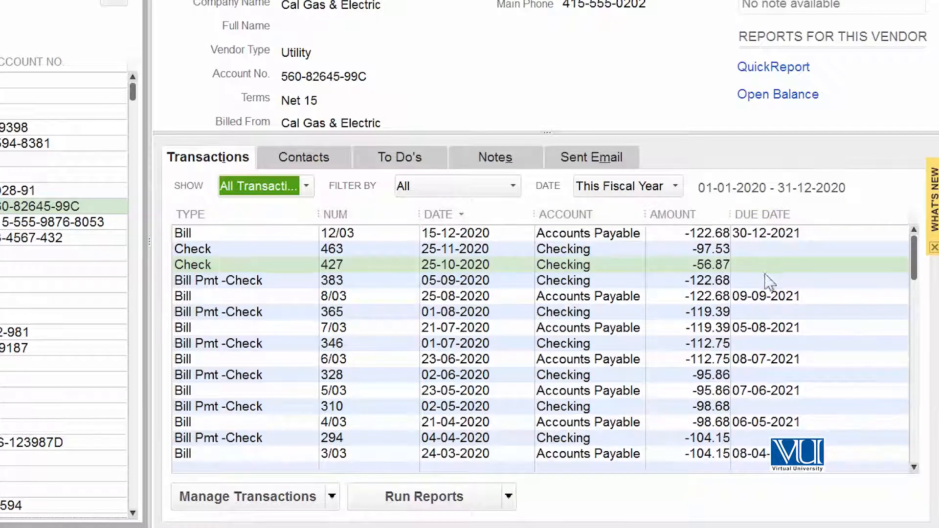